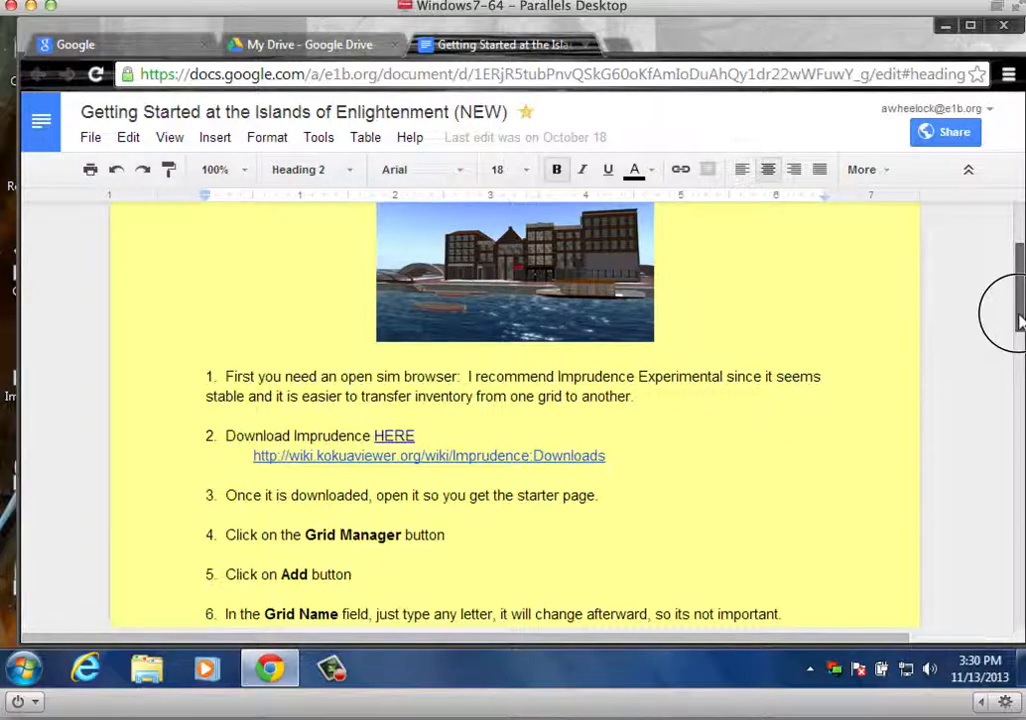
Search the web for "imprudence viewer" in a new browser tab and open the Imprudence:Downloads wiki page
{"action": "left_click", "coordinate": [298, 42]}
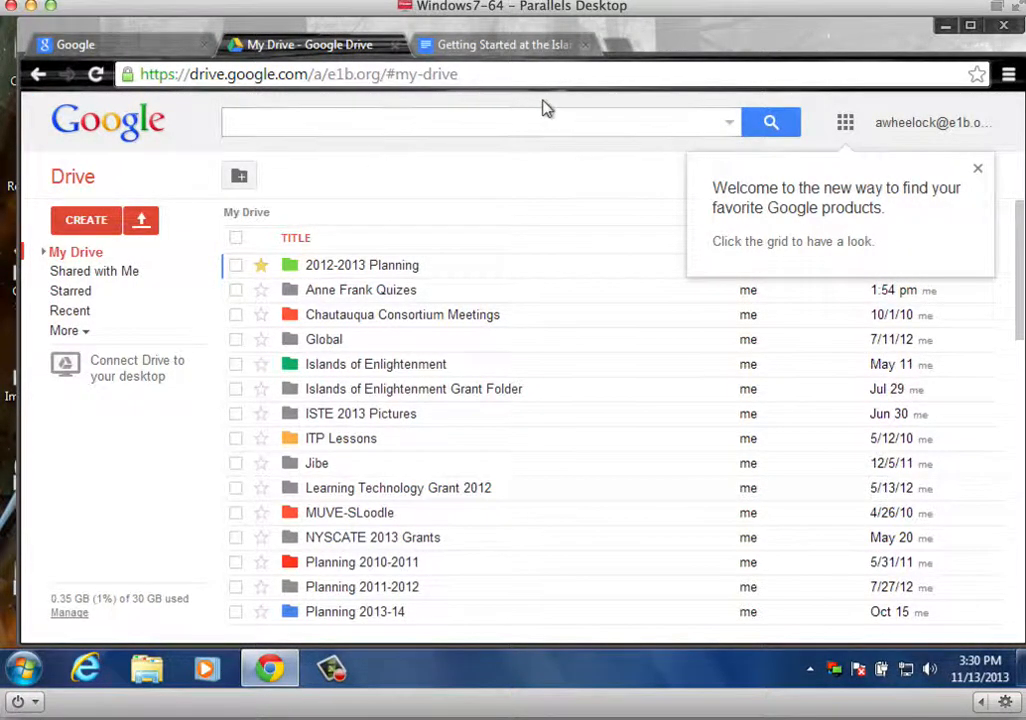
{"action": "left_click", "coordinate": [612, 44]}
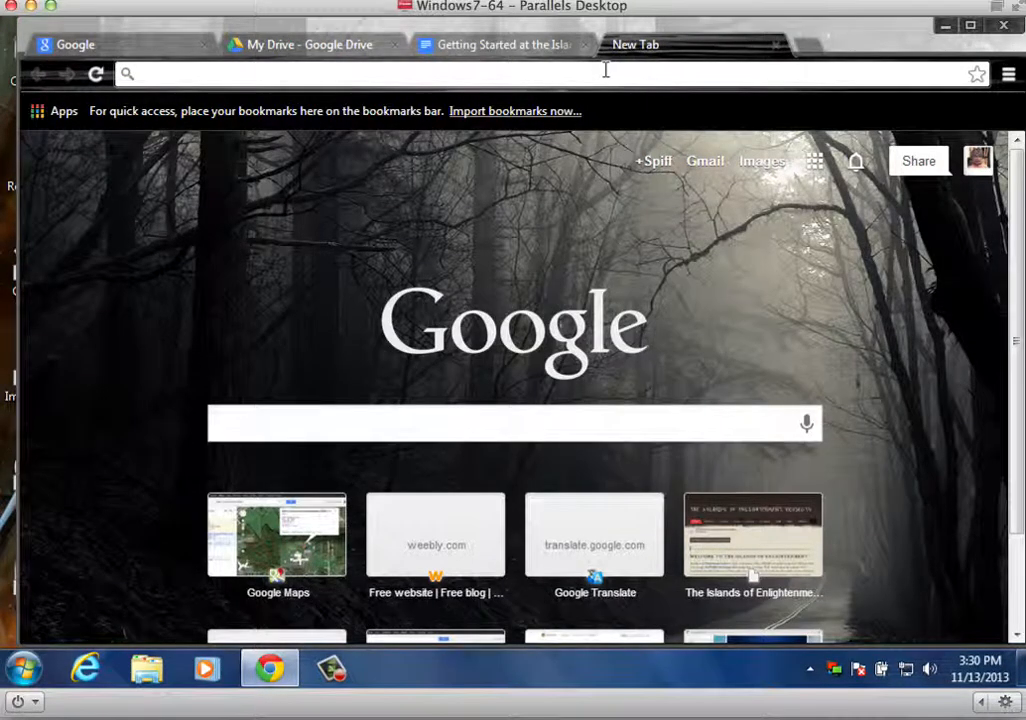
{"action": "left_click", "coordinate": [406, 415]}
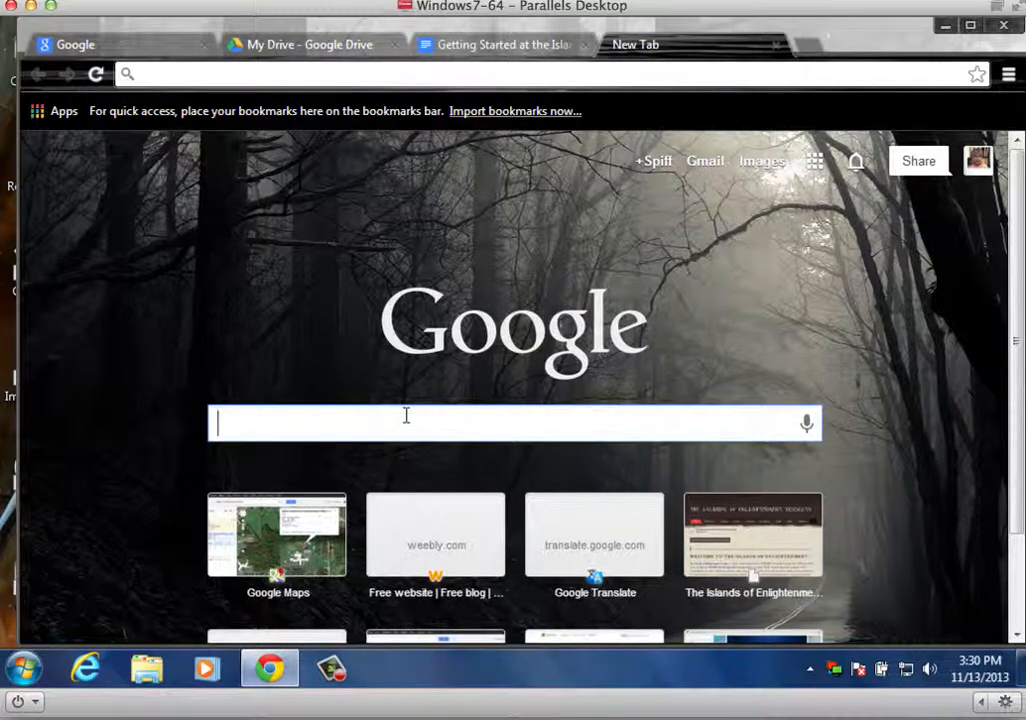
{"action": "type", "text": "imprudence"}
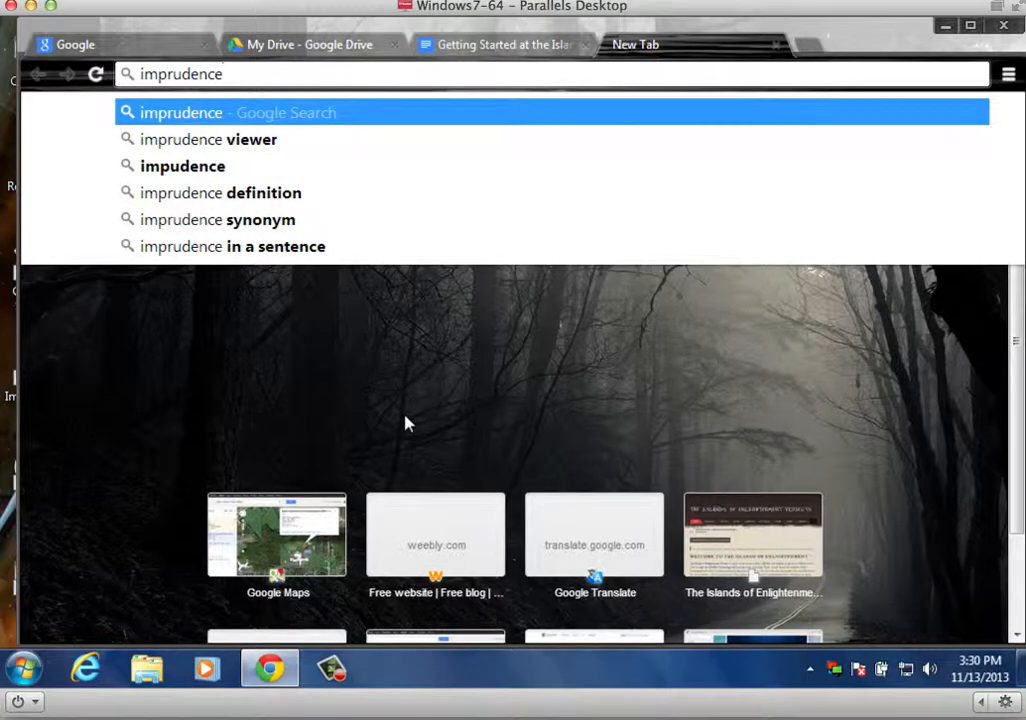
{"action": "left_click", "coordinate": [238, 140]}
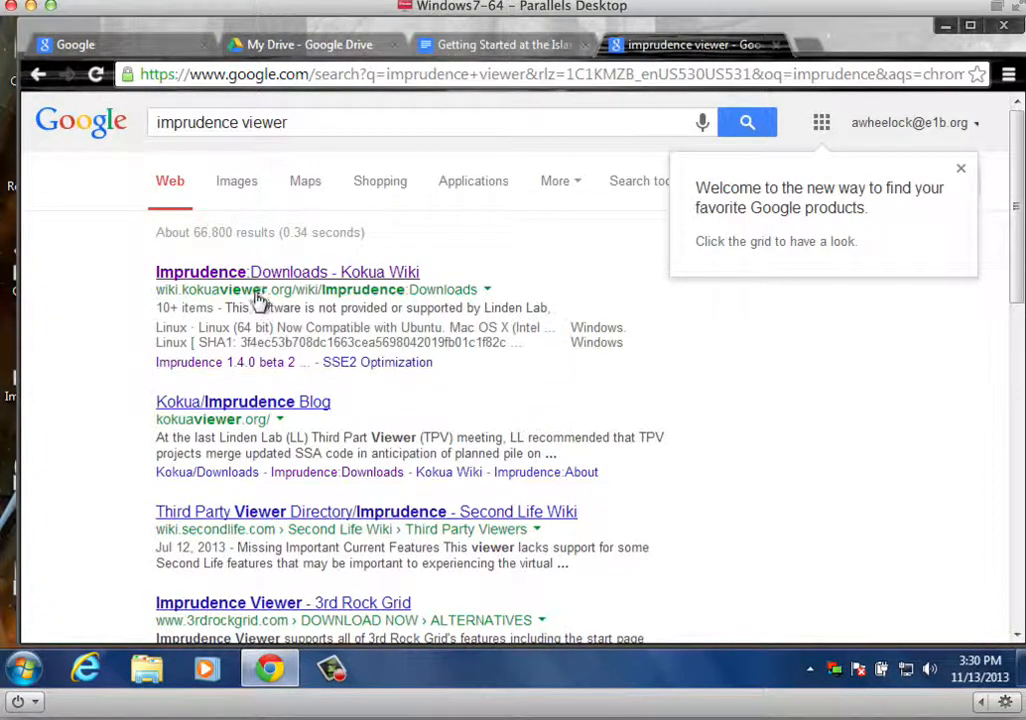
{"action": "left_click", "coordinate": [278, 272]}
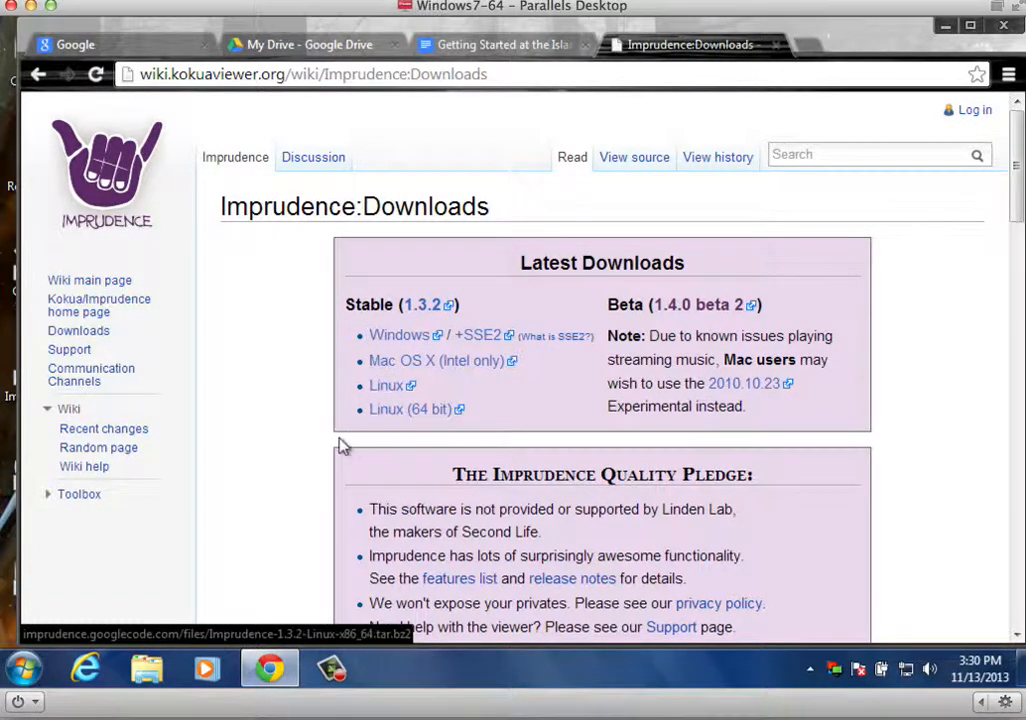
Download the Windows installer of the stable Imprudence 1.3.2 release, then open it and cancel at the security prompt
{"action": "left_click", "coordinate": [418, 310]}
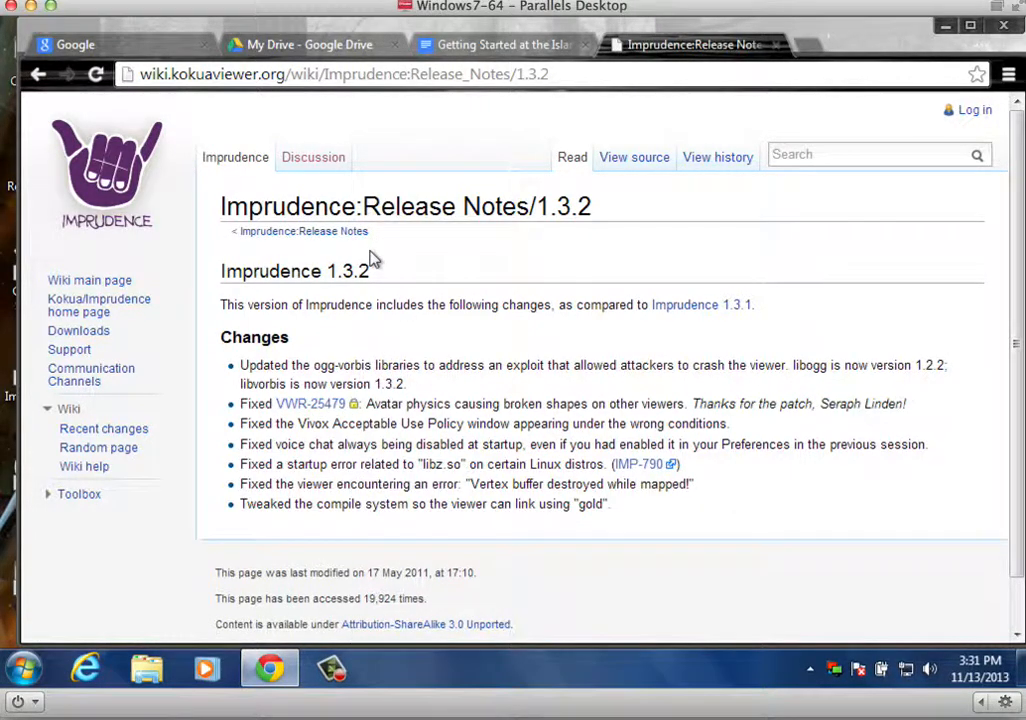
{"action": "left_click", "coordinate": [66, 74]}
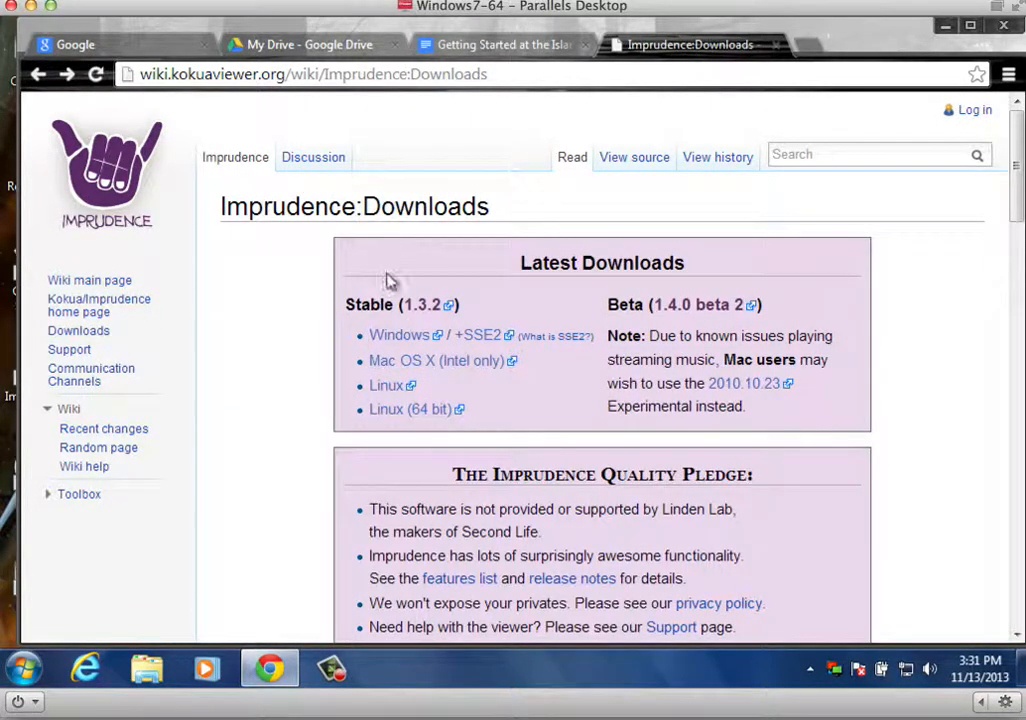
{"action": "left_click", "coordinate": [417, 339]}
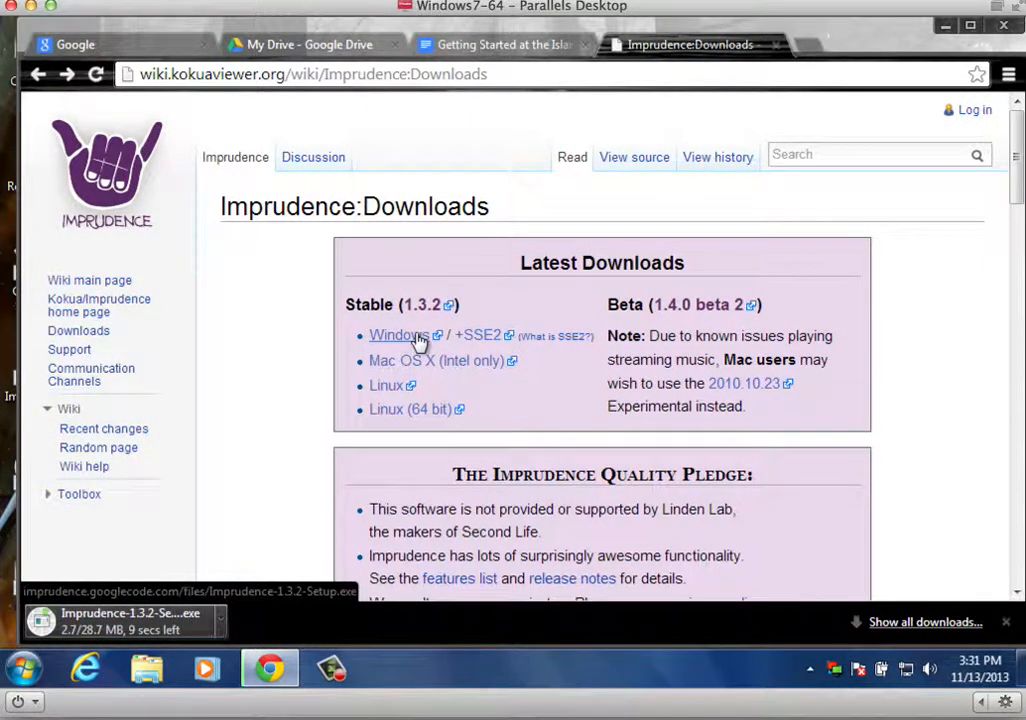
{"action": "left_click", "coordinate": [110, 632]}
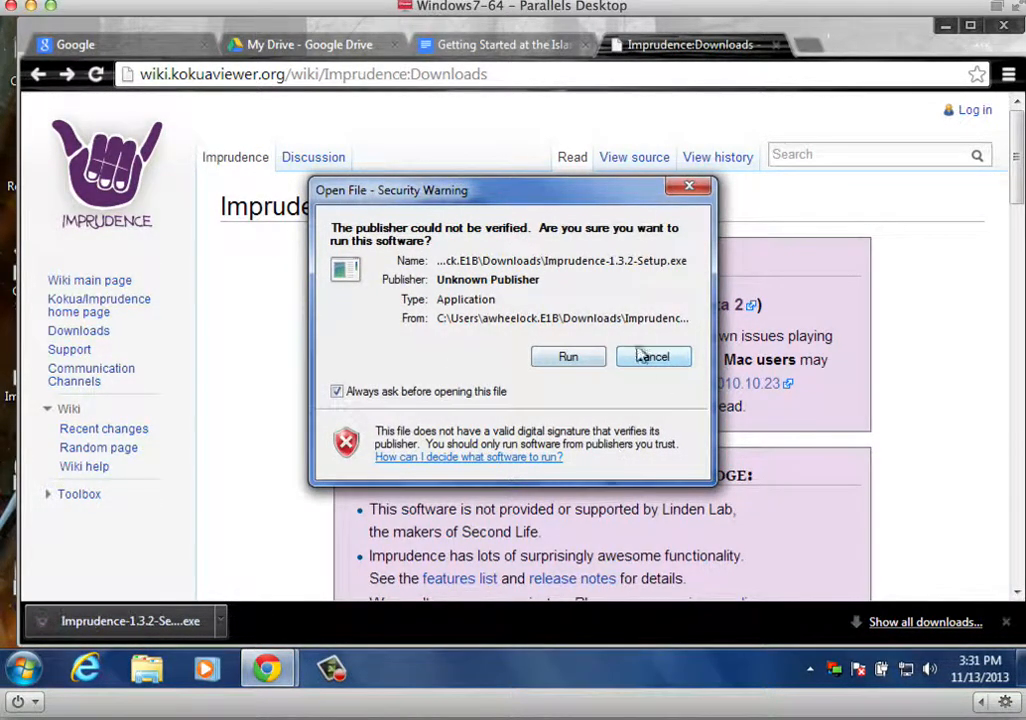
{"action": "left_click", "coordinate": [690, 188]}
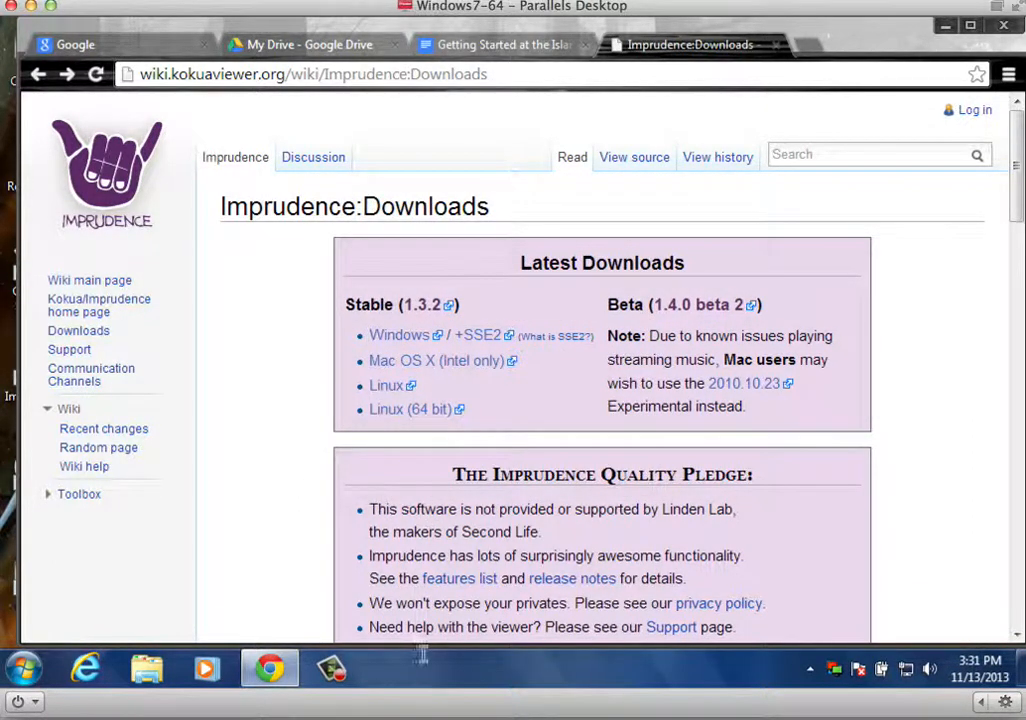
Launch the installed Imprudence viewer, review the Getting Started document in the browser while it loads, and switch to the viewer
{"action": "left_click", "coordinate": [26, 672]}
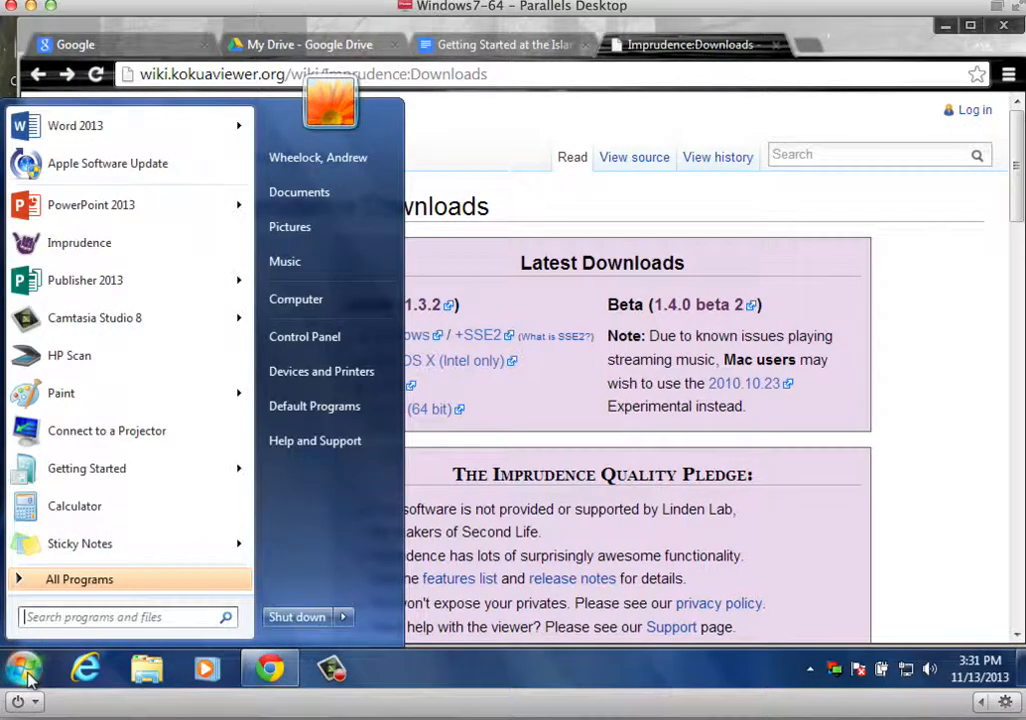
{"action": "left_click", "coordinate": [68, 250]}
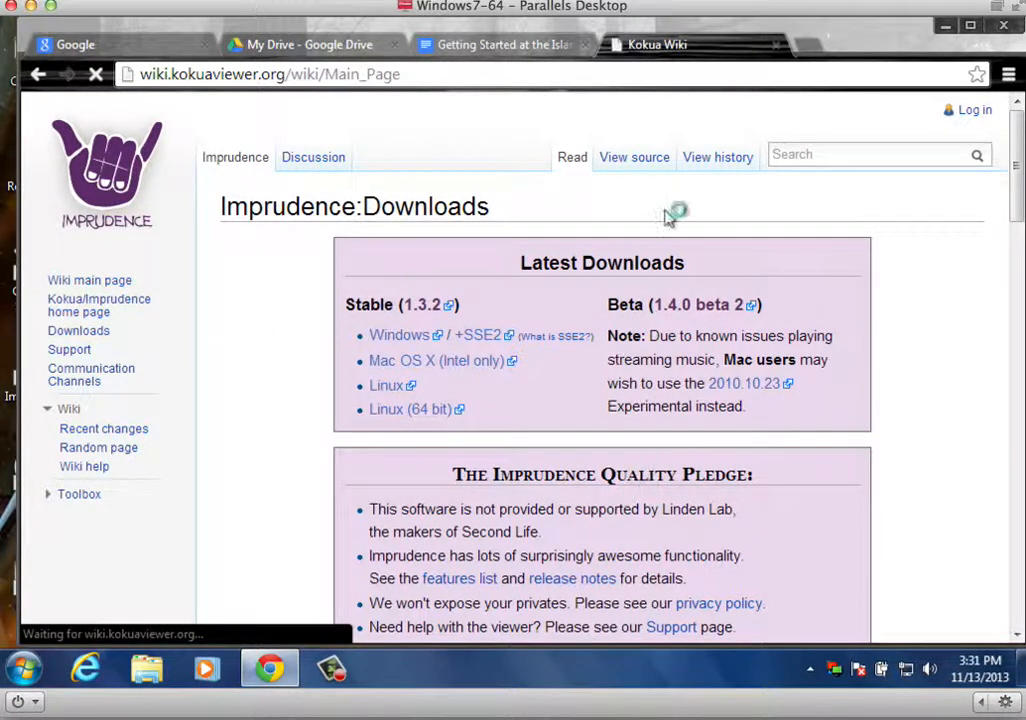
{"action": "left_click", "coordinate": [480, 46]}
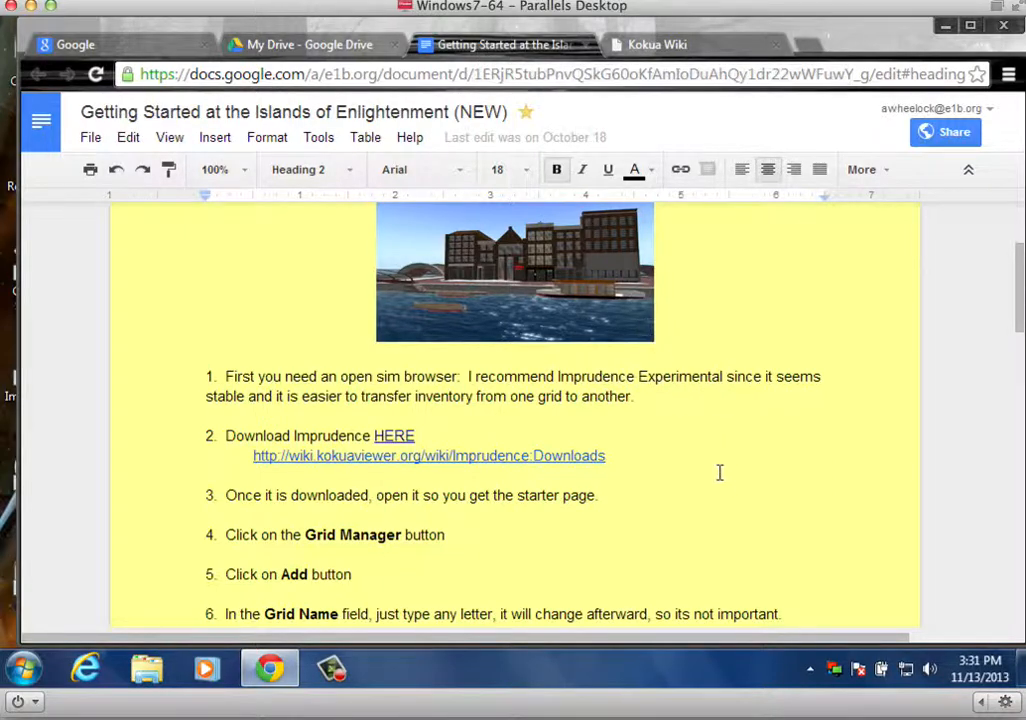
{"action": "key", "text": "Down"}
{"action": "key", "text": "Down"}
{"action": "key", "text": "Down"}
{"action": "key", "text": "Down"}
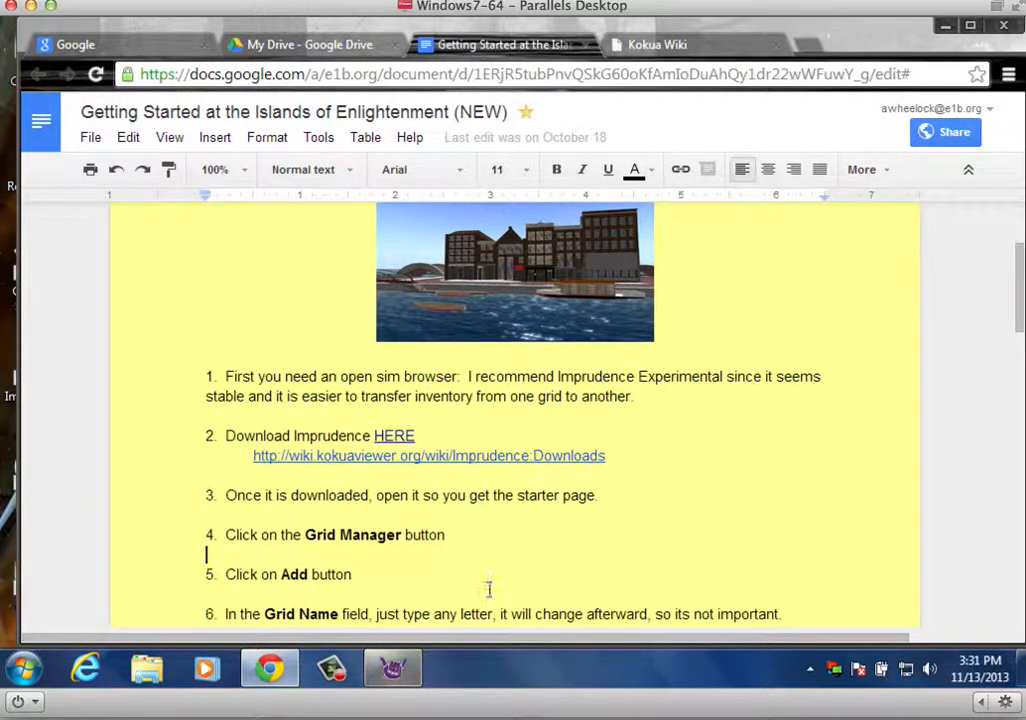
{"action": "left_click", "coordinate": [400, 668]}
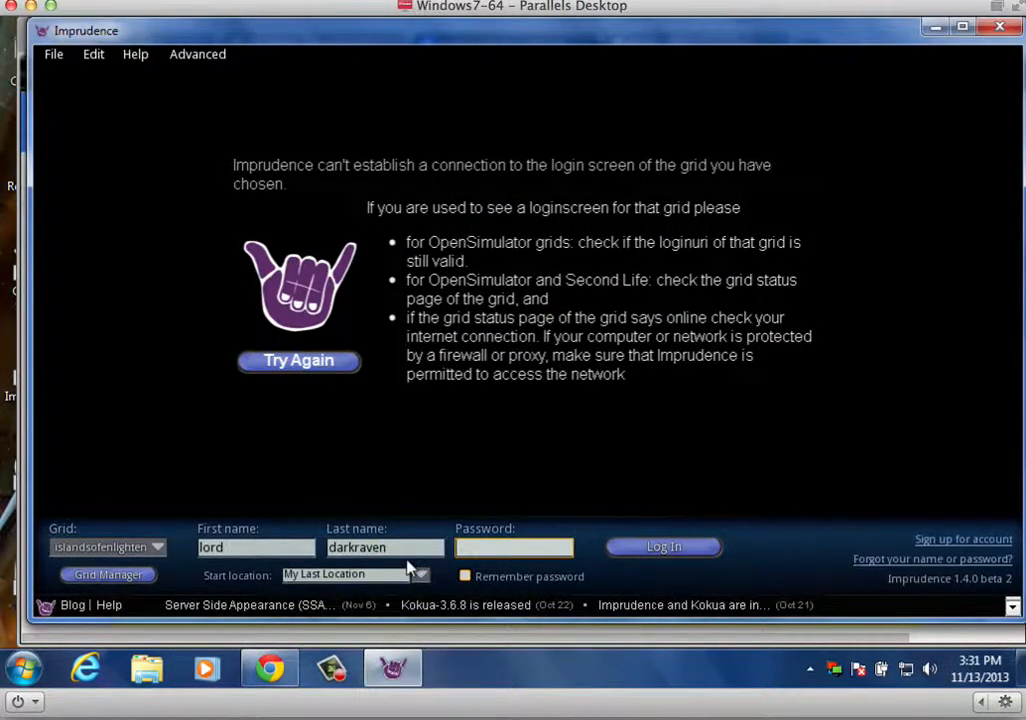
Open the Grid Manager and start a new grid entry, going to its Login URI field
{"action": "left_click", "coordinate": [110, 577]}
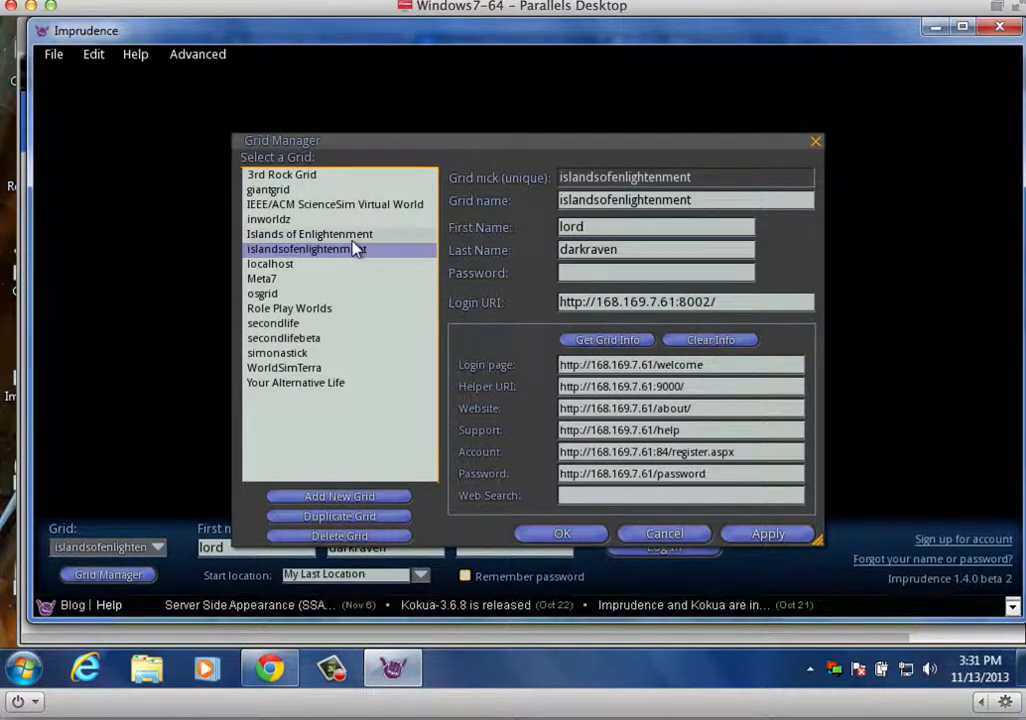
{"action": "left_click", "coordinate": [322, 497]}
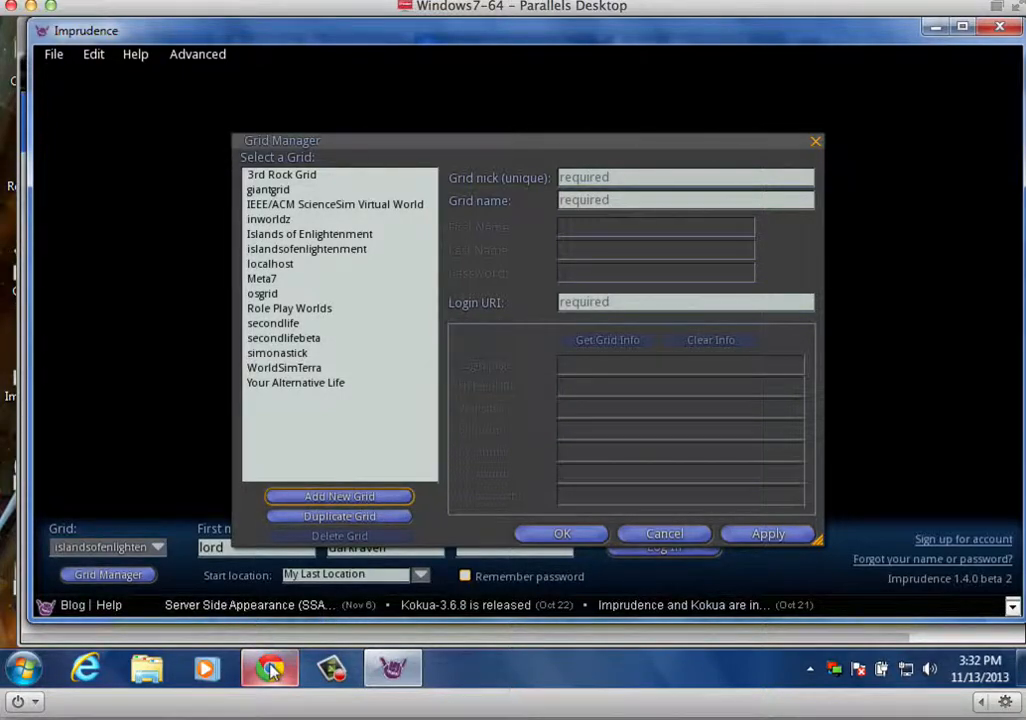
{"action": "mouse_move", "coordinate": [272, 670]}
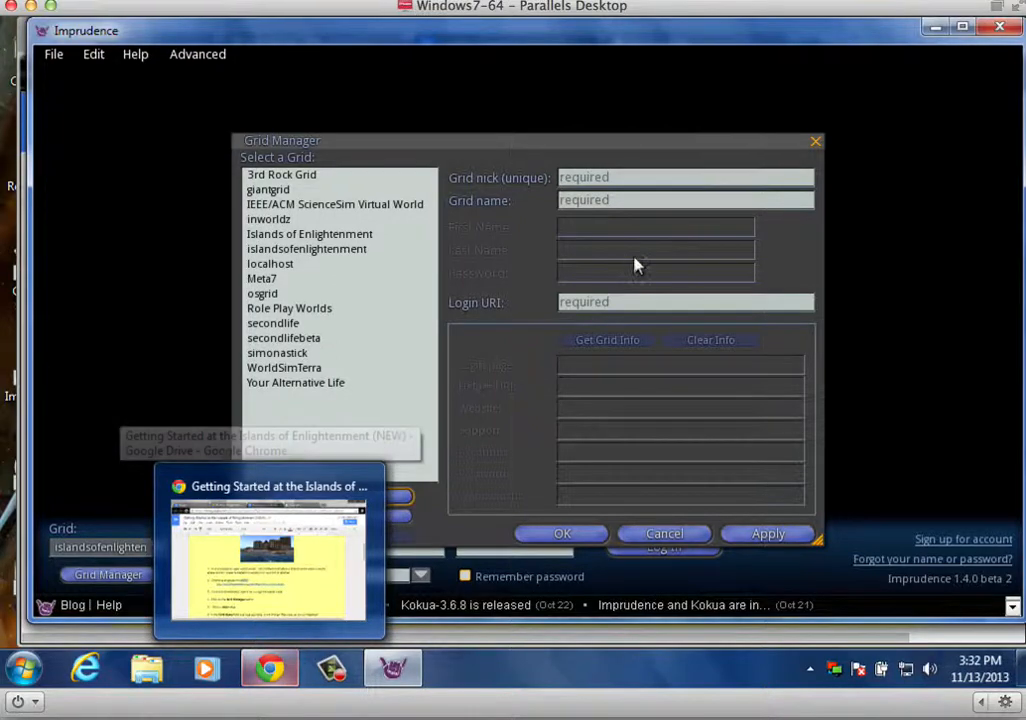
{"action": "left_click", "coordinate": [600, 301]}
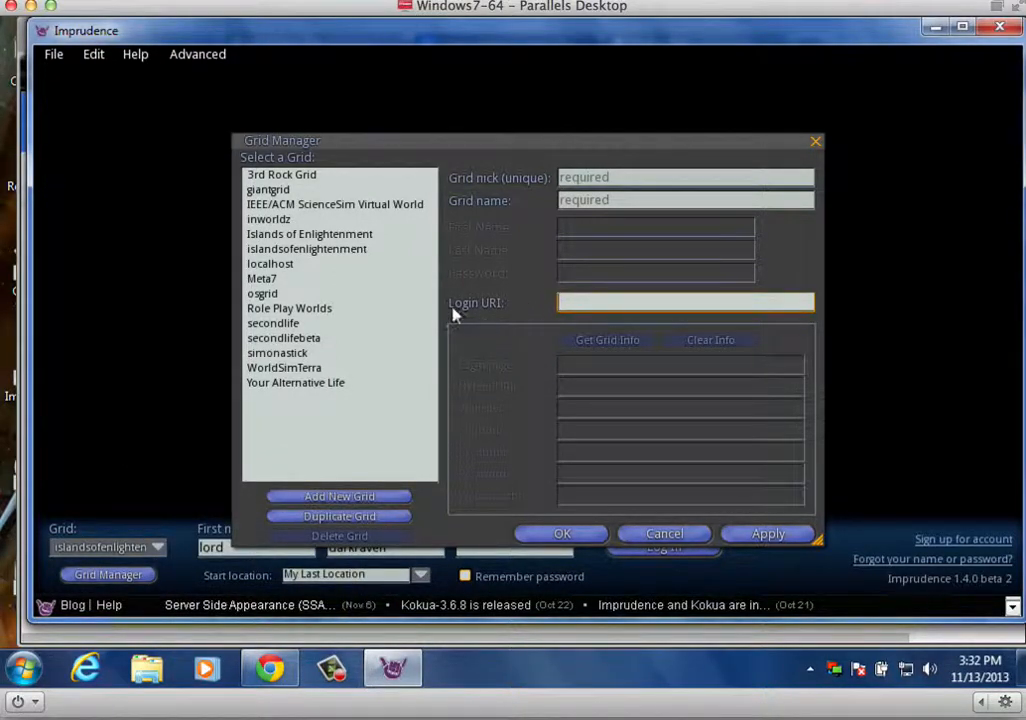
{"action": "left_click", "coordinate": [270, 666]}
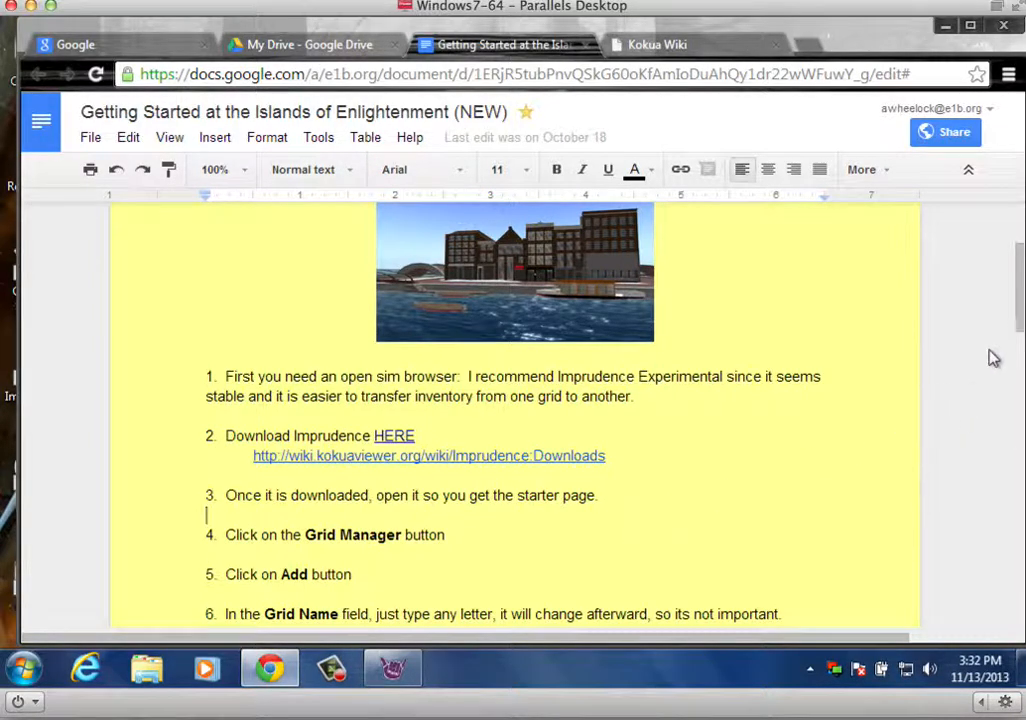
{"action": "left_click_drag", "start_coordinate": [1017, 300], "coordinate": [1014, 372]}
{"action": "left_click_drag", "start_coordinate": [206, 372], "coordinate": [398, 372]}
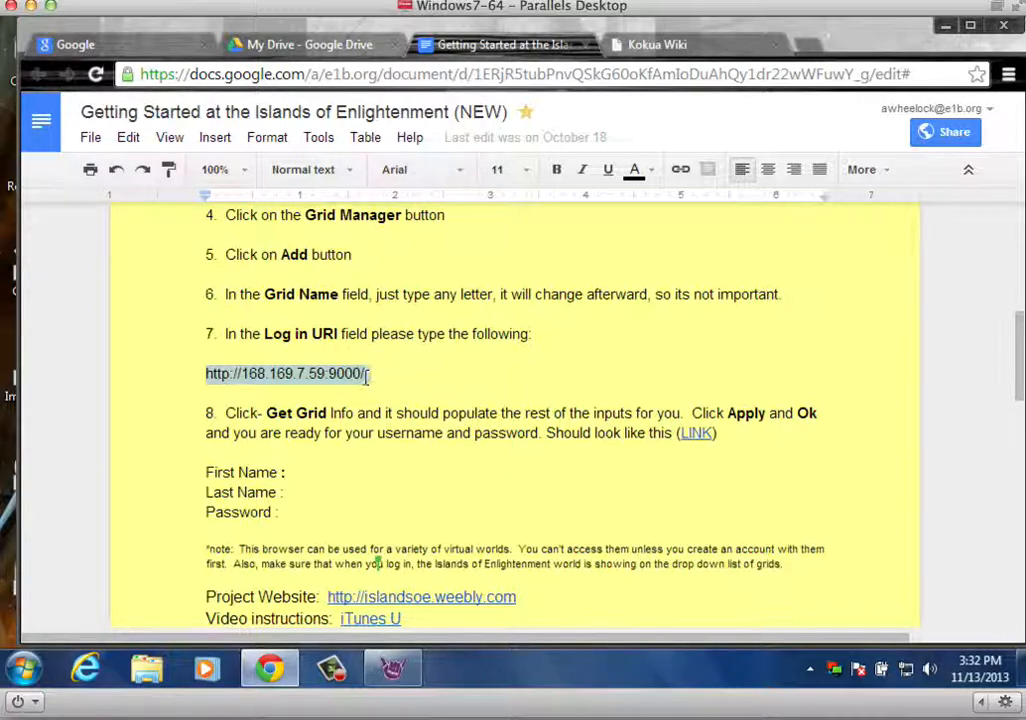
{"action": "left_click", "coordinate": [366, 373]}
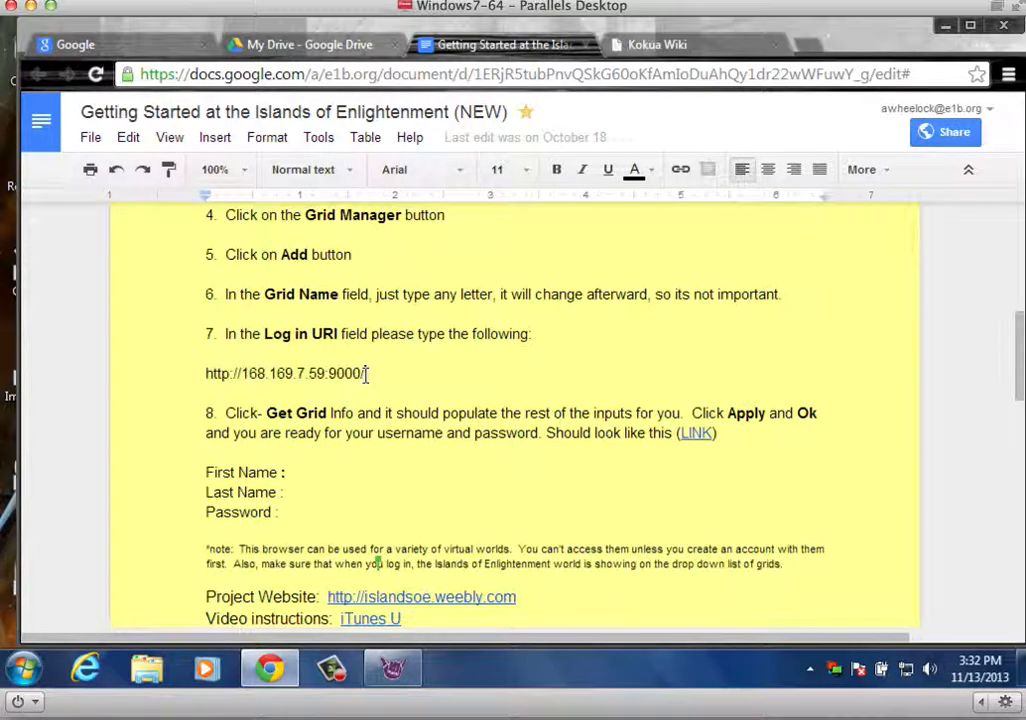
{"action": "left_click_drag", "start_coordinate": [366, 373], "coordinate": [276, 373]}
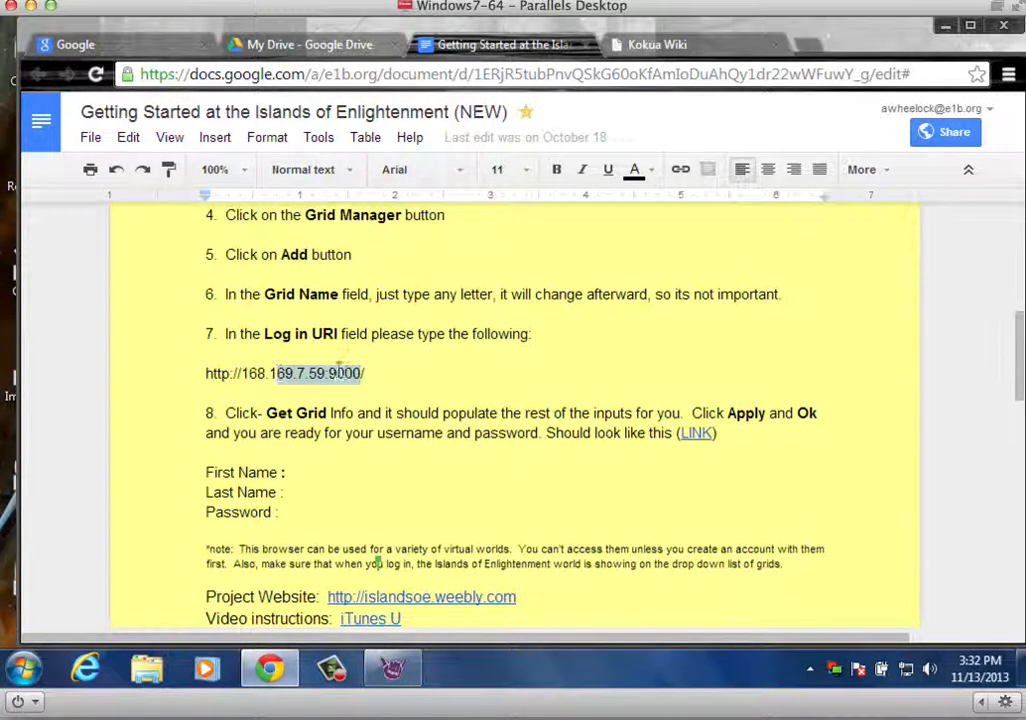
{"action": "left_click_drag", "start_coordinate": [370, 375], "coordinate": [208, 378]}
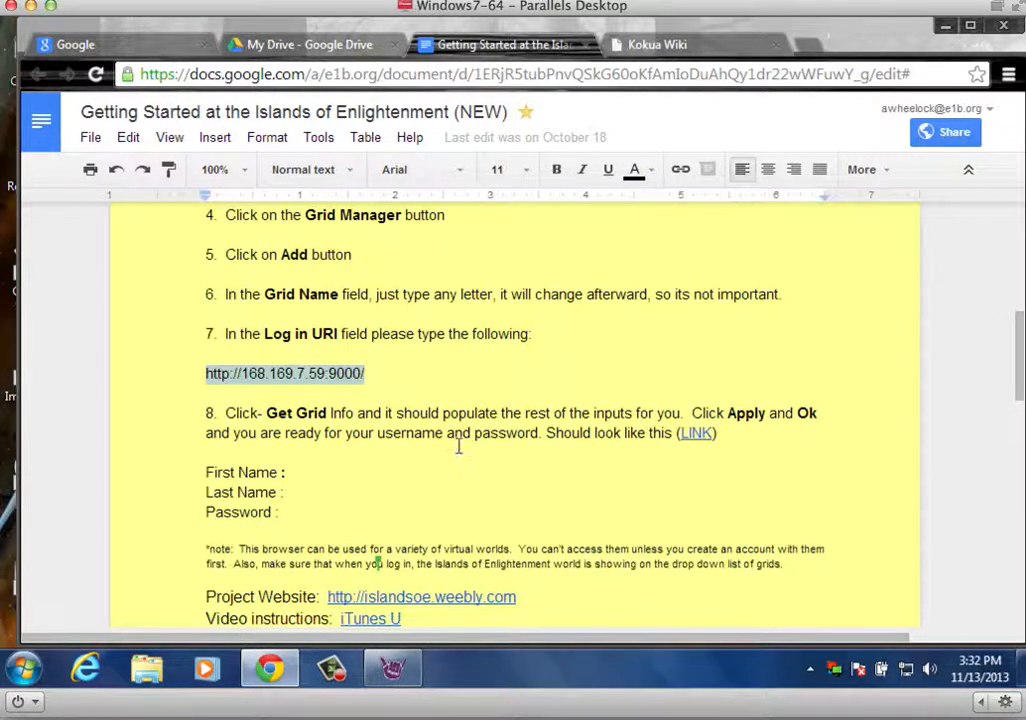
{"action": "left_click", "coordinate": [404, 678]}
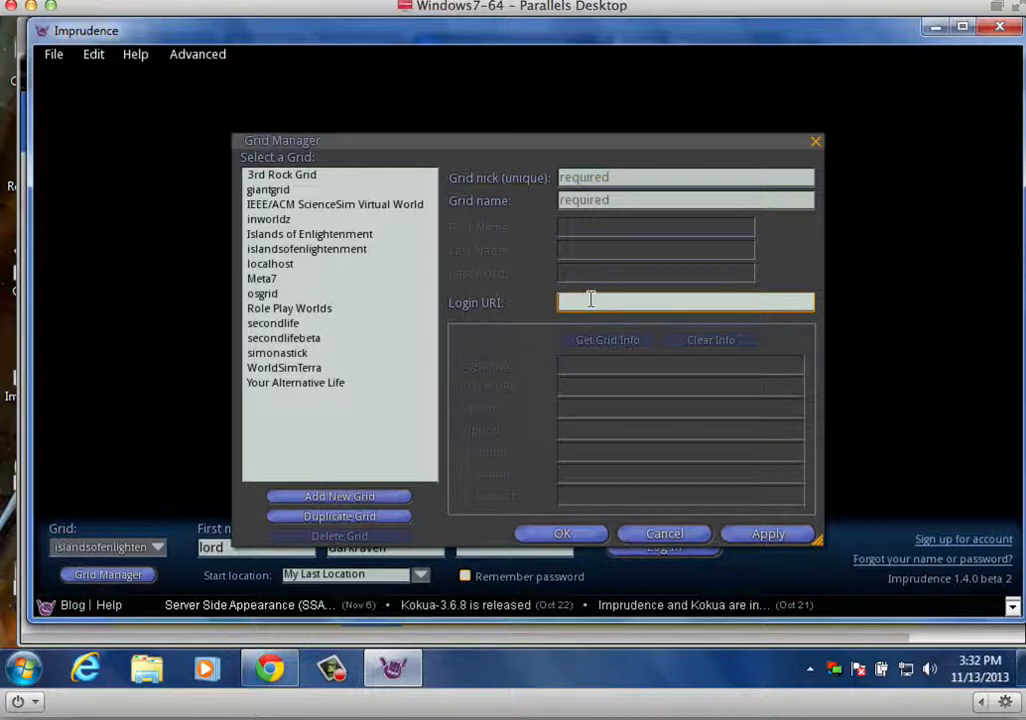
{"action": "left_click", "coordinate": [583, 177]}
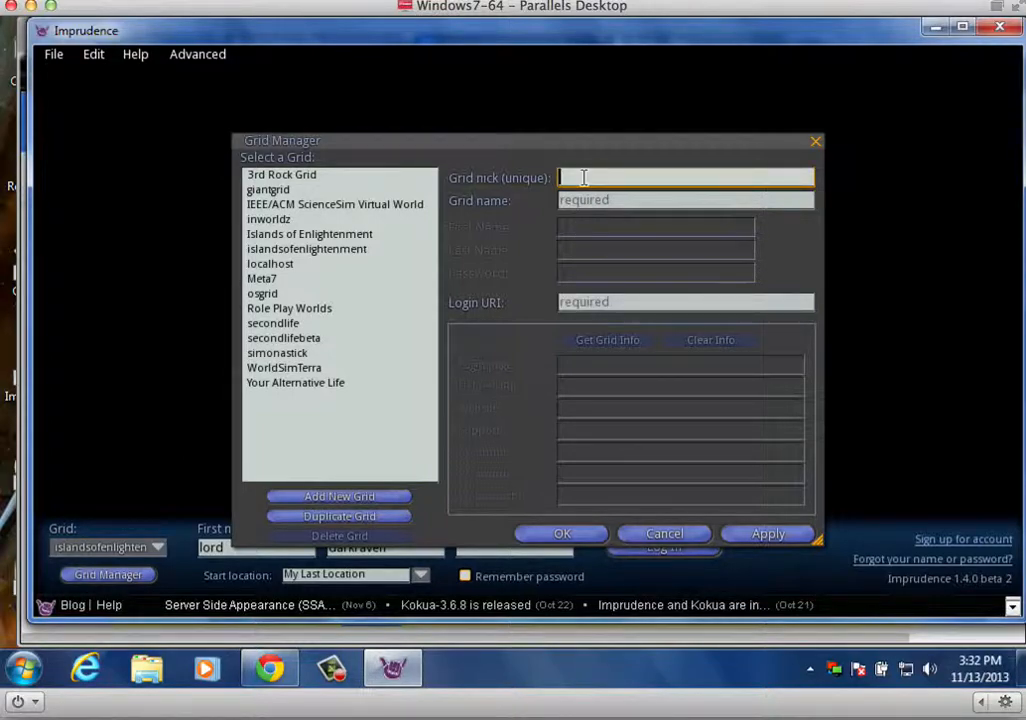
{"action": "type", "text": "f"}
{"action": "left_click", "coordinate": [585, 201]}
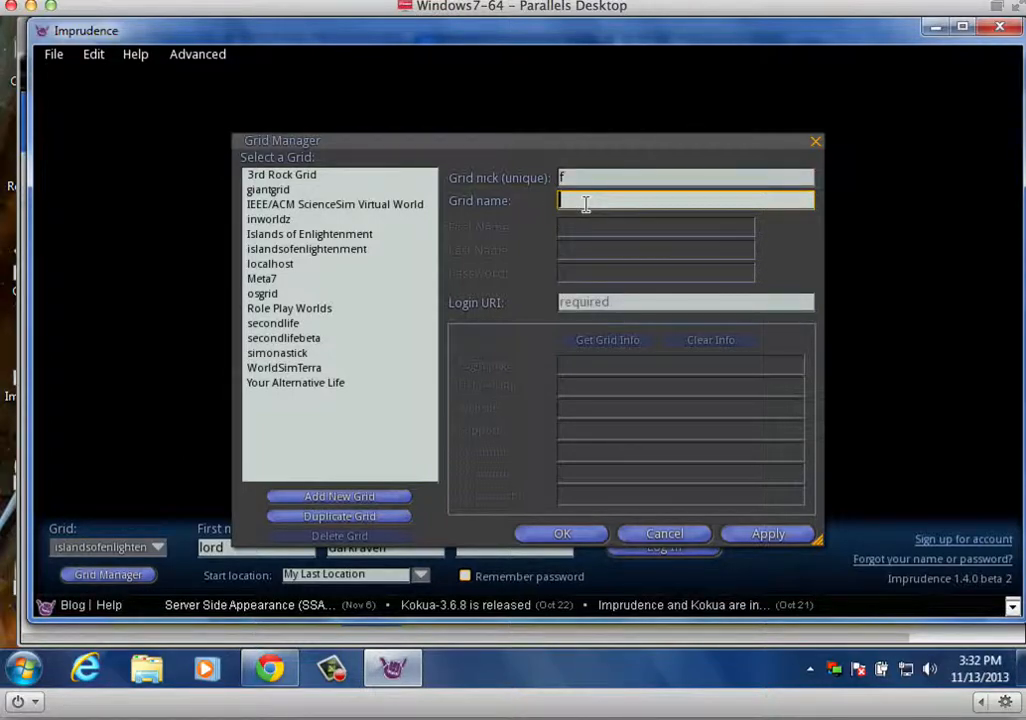
{"action": "type", "text": "f"}
{"action": "left_click", "coordinate": [609, 303]}
{"action": "type", "text": "http://108.169.7.59:9000/"}
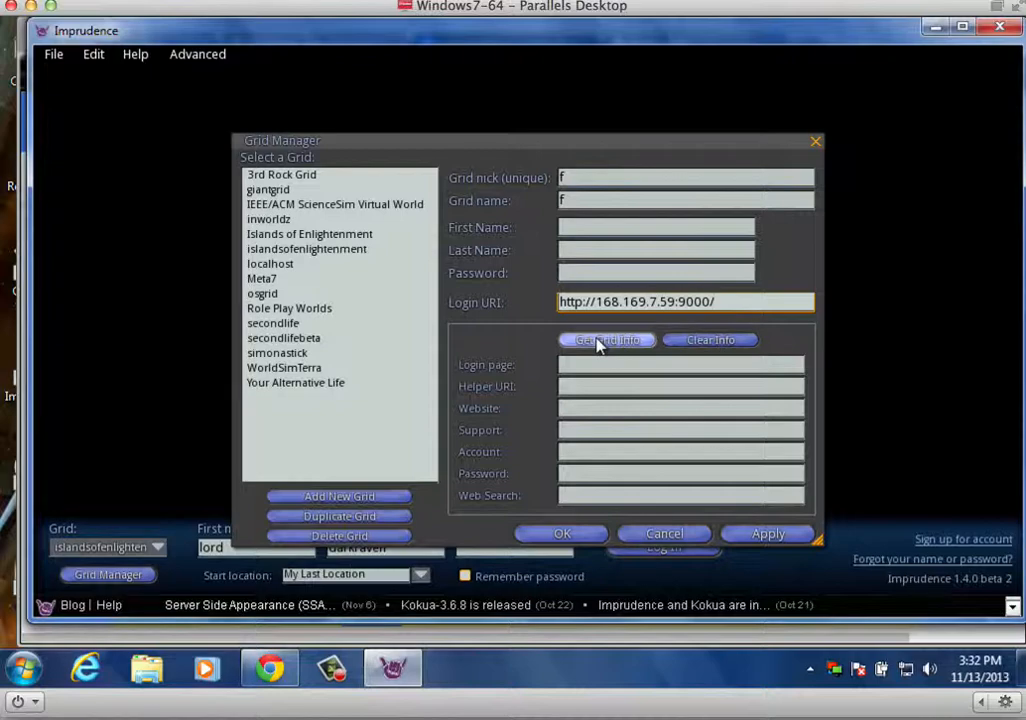
Retrieve the grid info from the login URI, apply the new grid and close the Grid Manager
{"action": "left_click", "coordinate": [599, 342]}
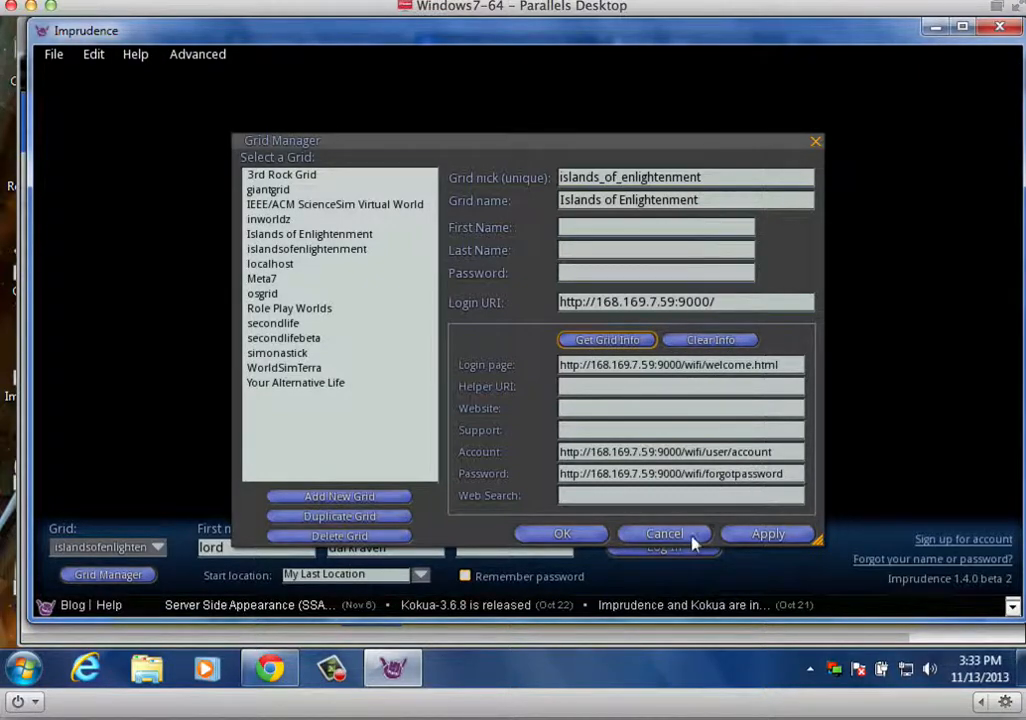
{"action": "left_click", "coordinate": [770, 536]}
{"action": "left_click", "coordinate": [667, 537]}
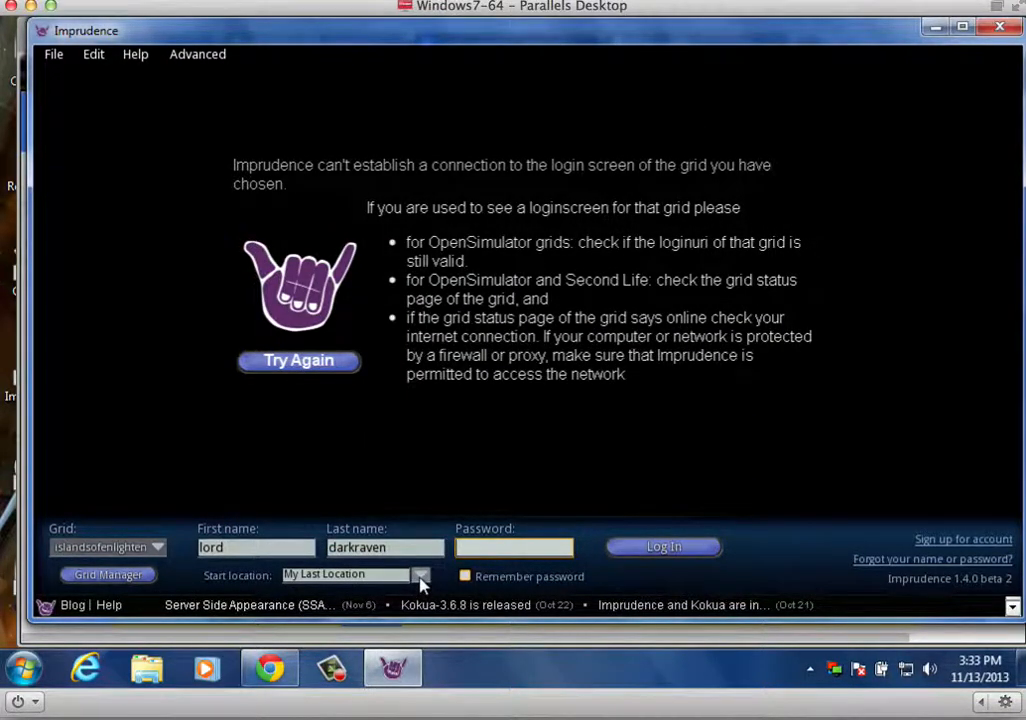
Choose islands_of_enlightenment as the grid to log in to
{"action": "left_click", "coordinate": [145, 547]}
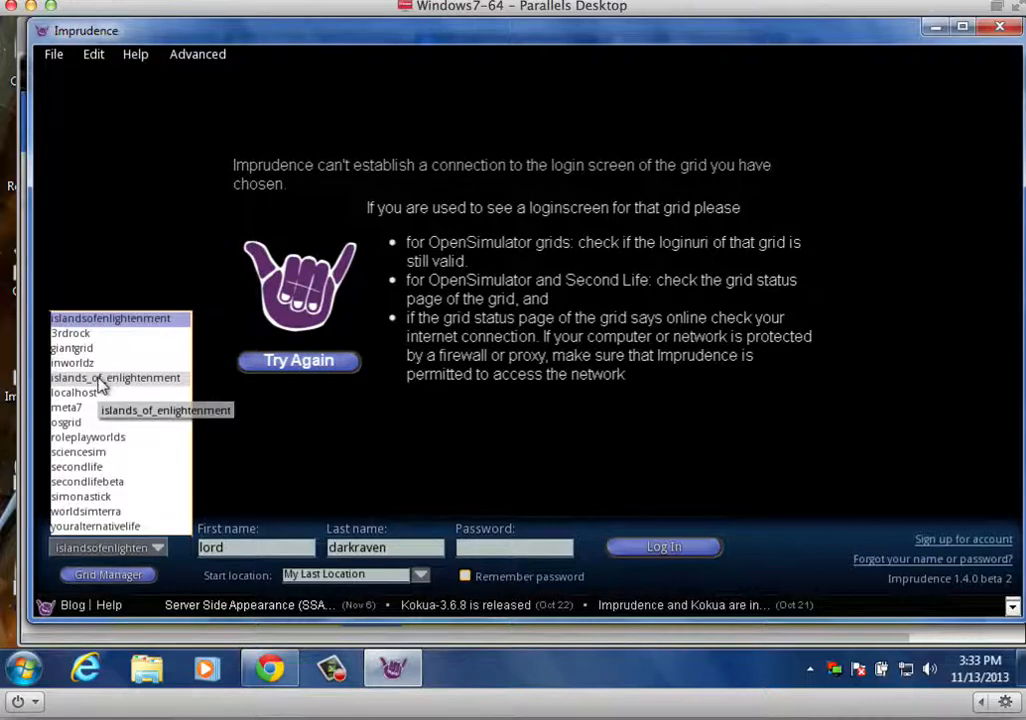
{"action": "left_click", "coordinate": [157, 549]}
{"action": "left_click", "coordinate": [157, 549]}
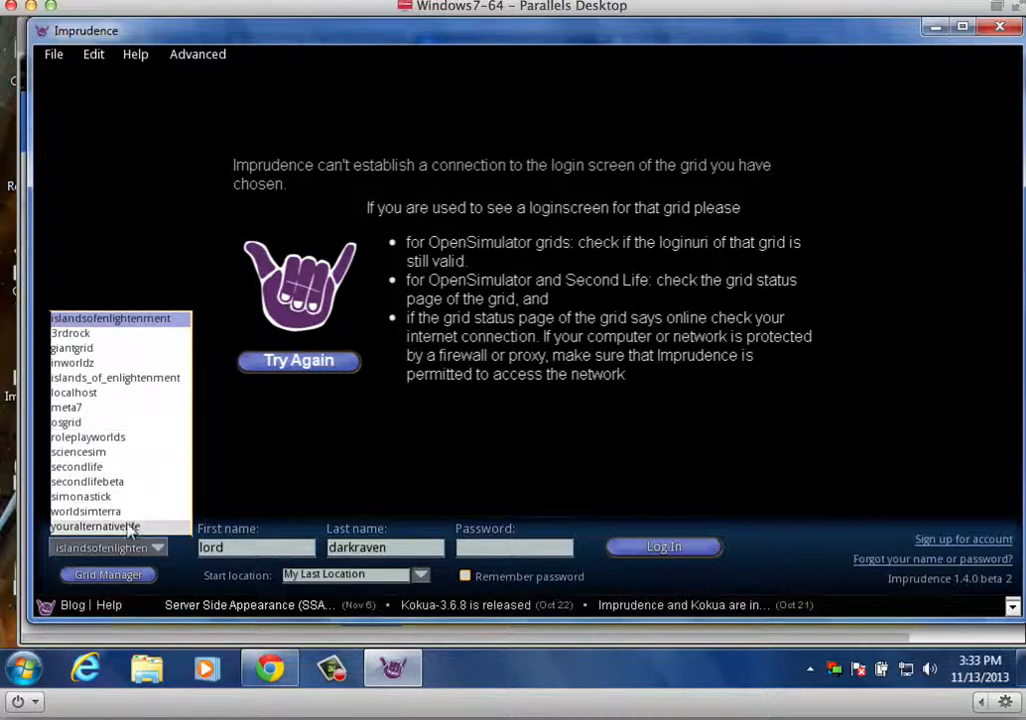
{"action": "left_click", "coordinate": [72, 380]}
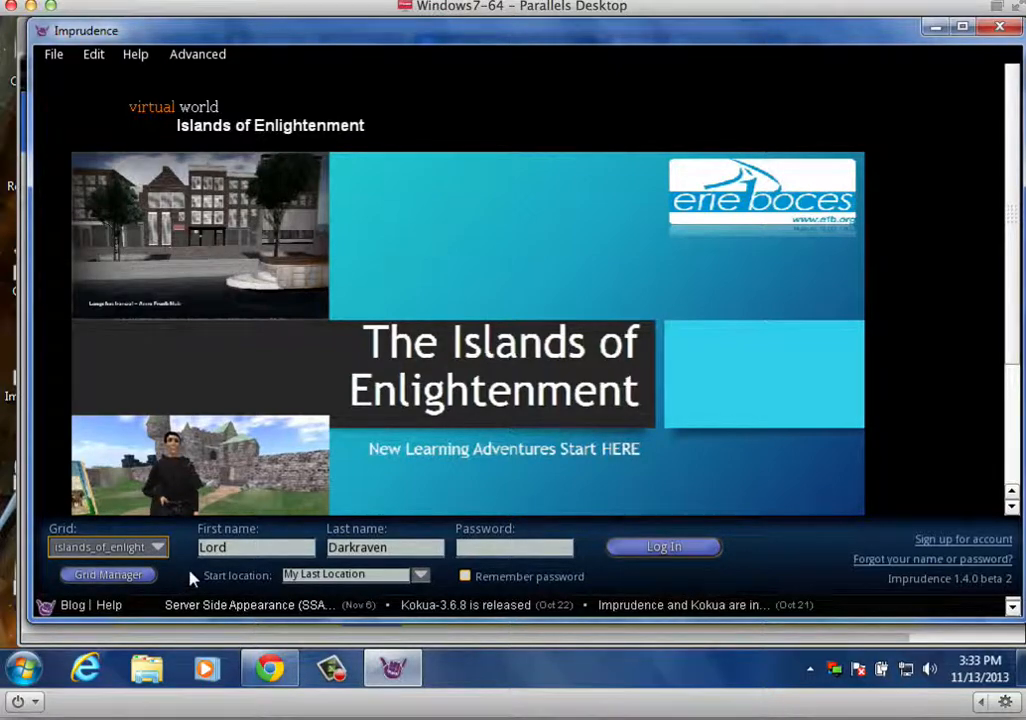
Go through the avatar's first name and last name fields in the login form
{"action": "left_click", "coordinate": [251, 543]}
{"action": "left_click", "coordinate": [419, 549]}
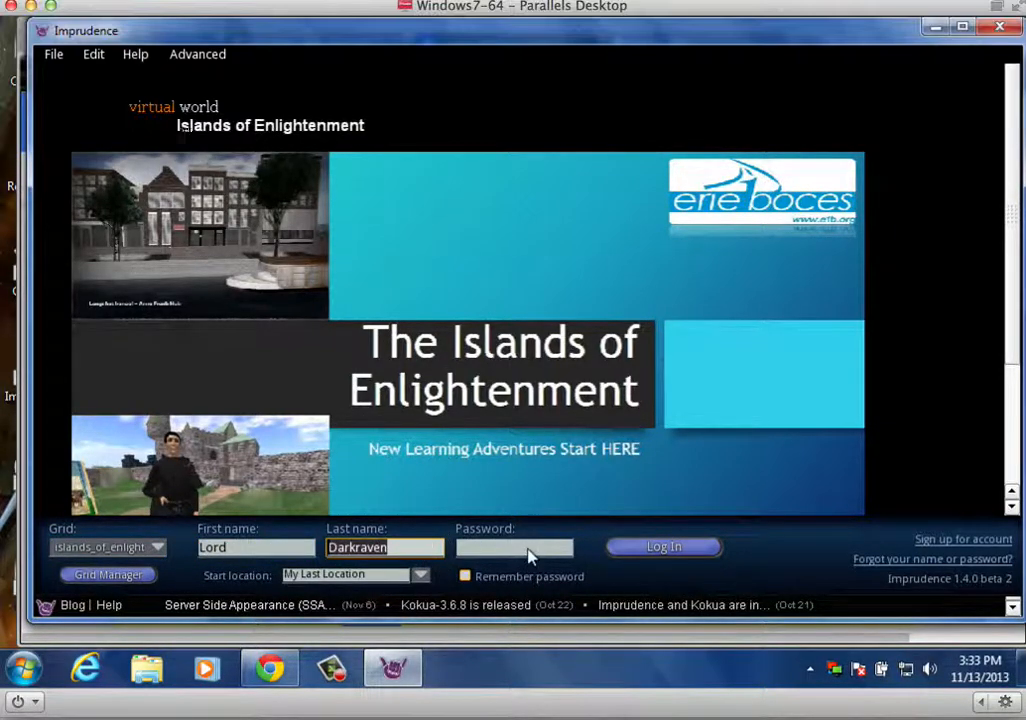